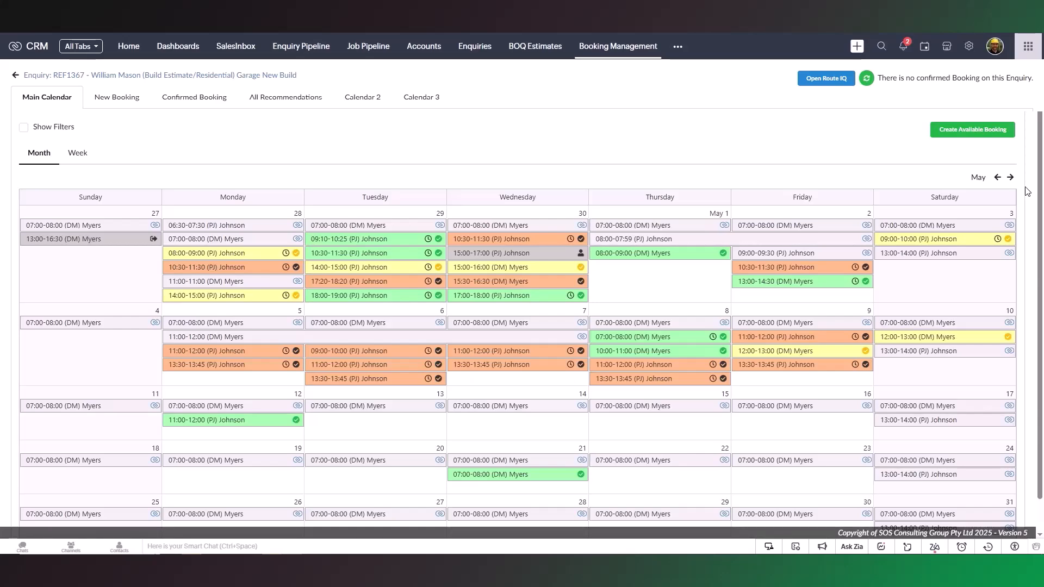
pyautogui.moveTo(1035, 147); pyautogui.dragTo(1026, 225)
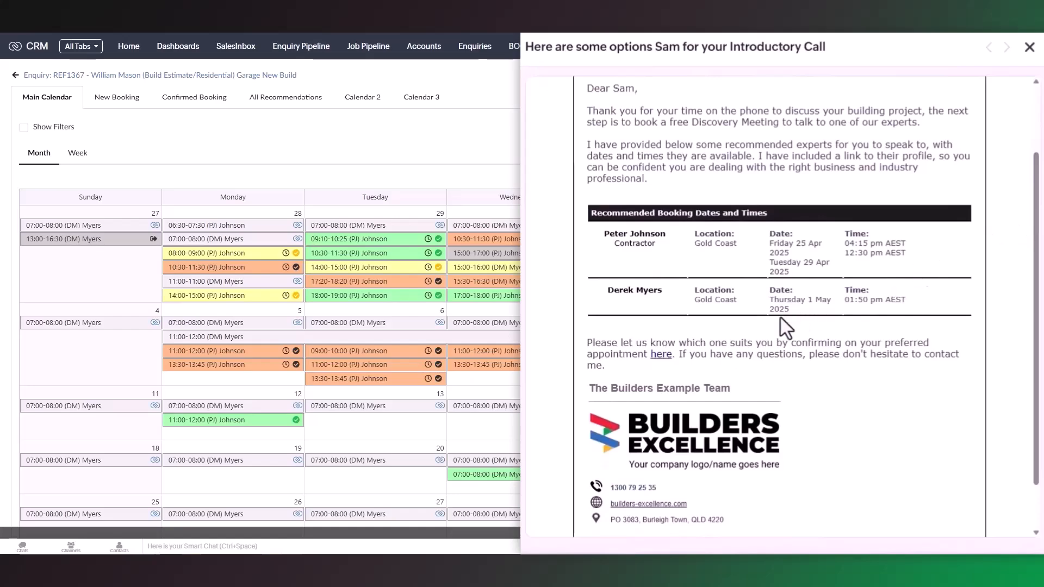
pyautogui.click(662, 356)
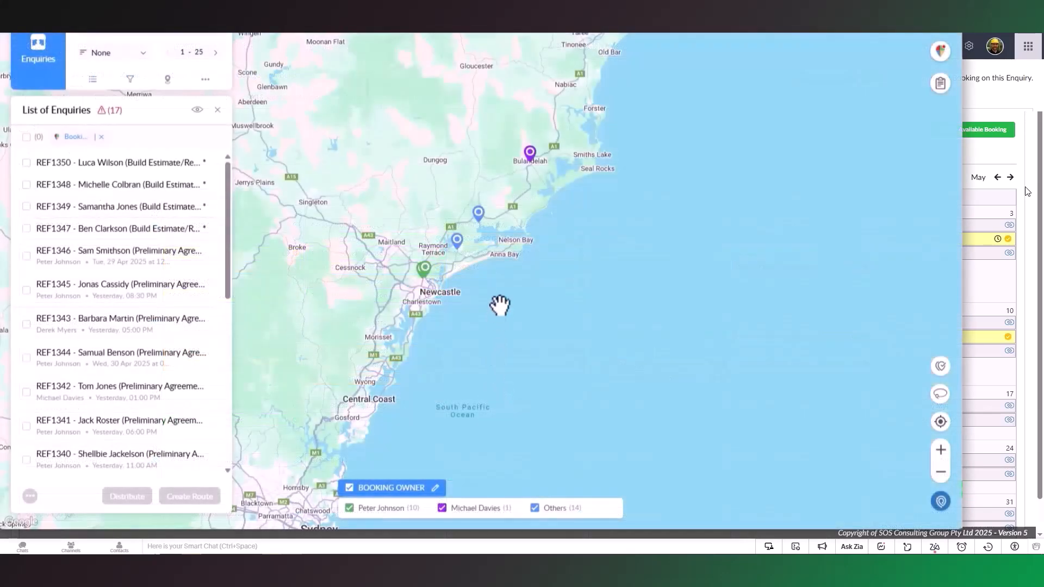
pyautogui.click(533, 162)
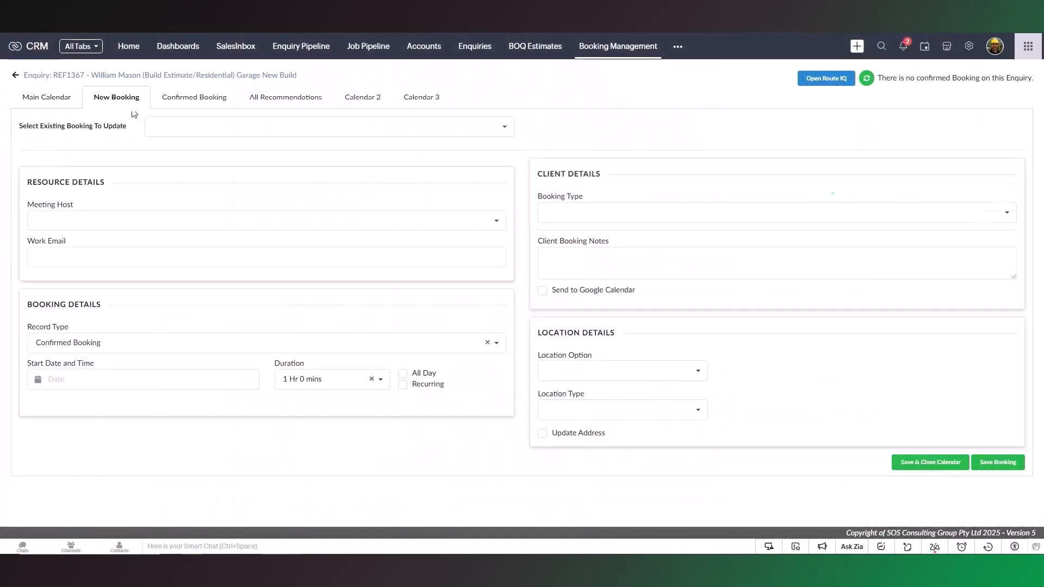
# Choose the first listed individual as the meeting host for the new booking
pyautogui.click(492, 222)
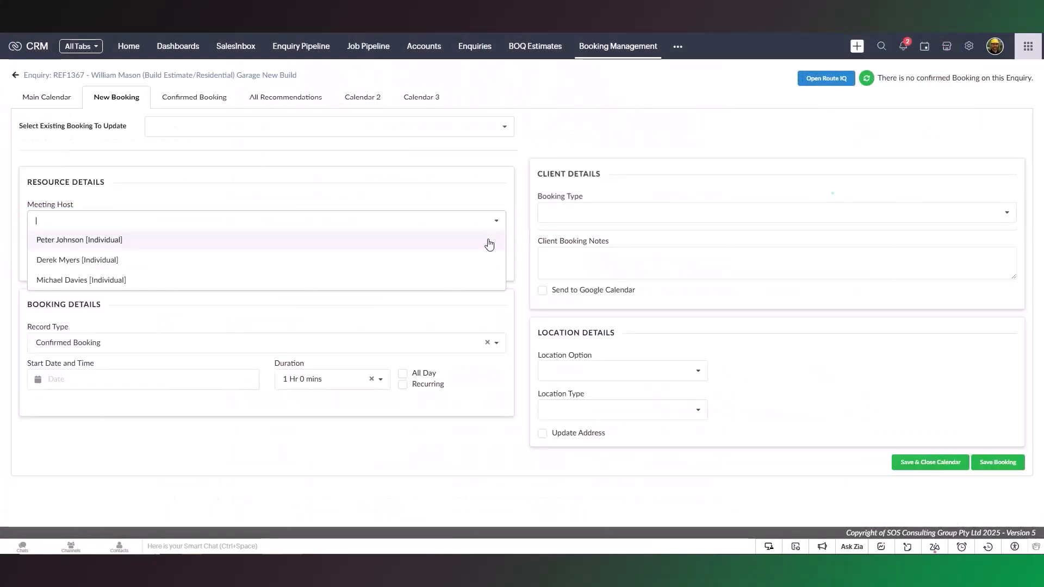
pyautogui.click(488, 243)
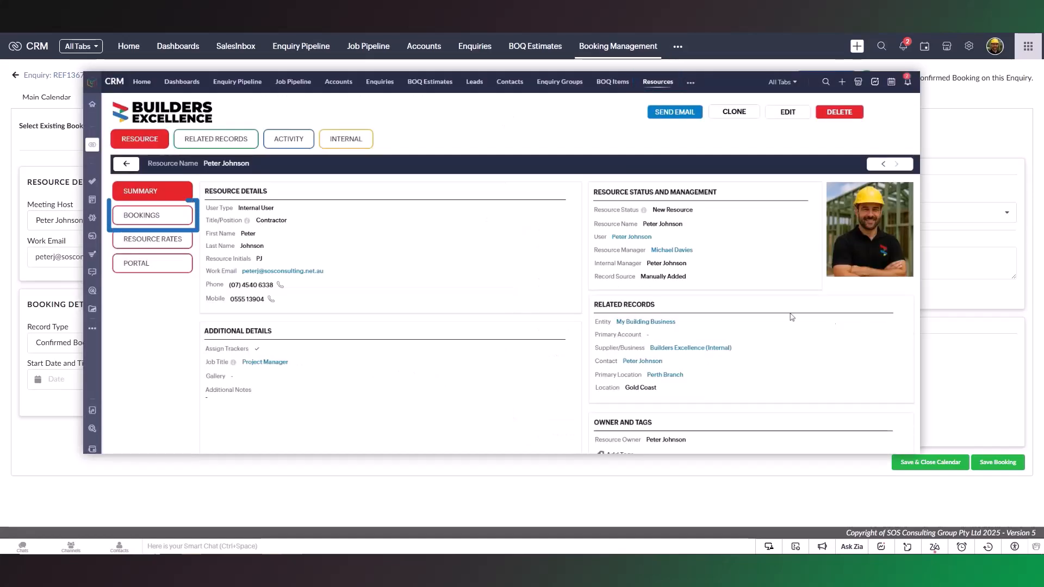
# Review the booking settings of two resource records and look through the second one's timezone choices, leaving them unedited
pyautogui.click(172, 213)
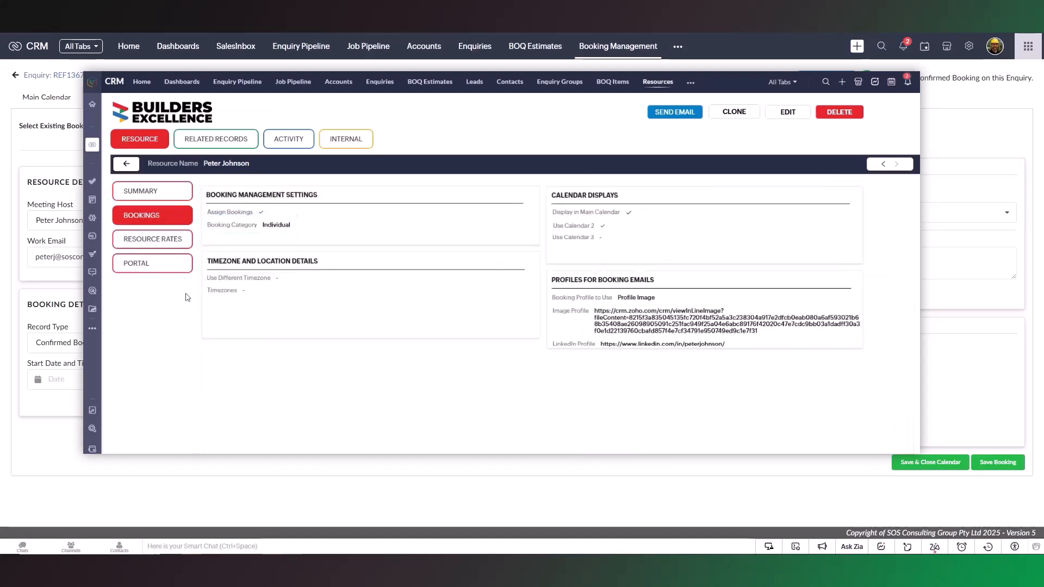
pyautogui.click(881, 165)
pyautogui.click(153, 215)
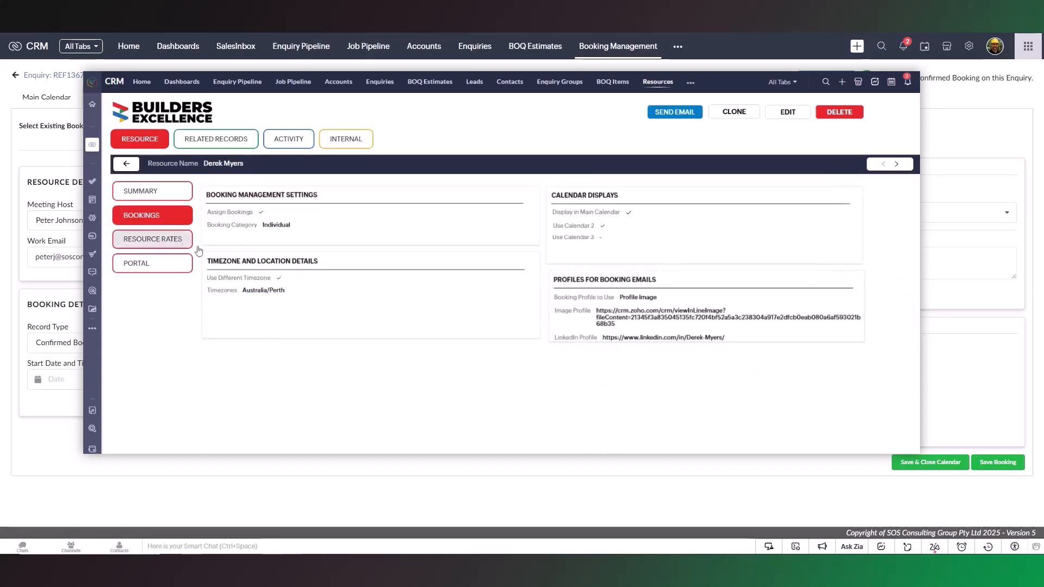
pyautogui.doubleClick(264, 290)
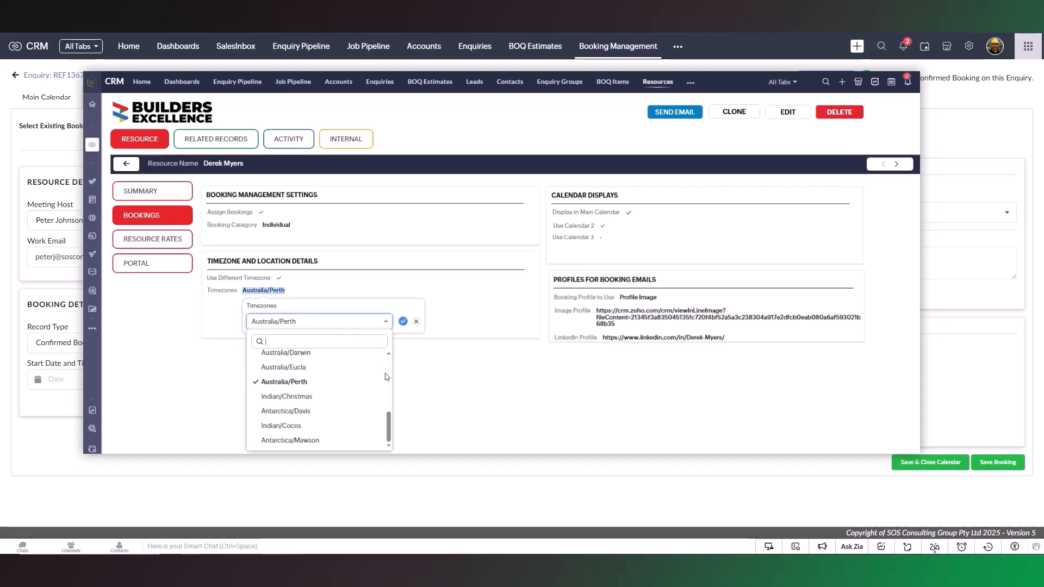
pyautogui.click(417, 323)
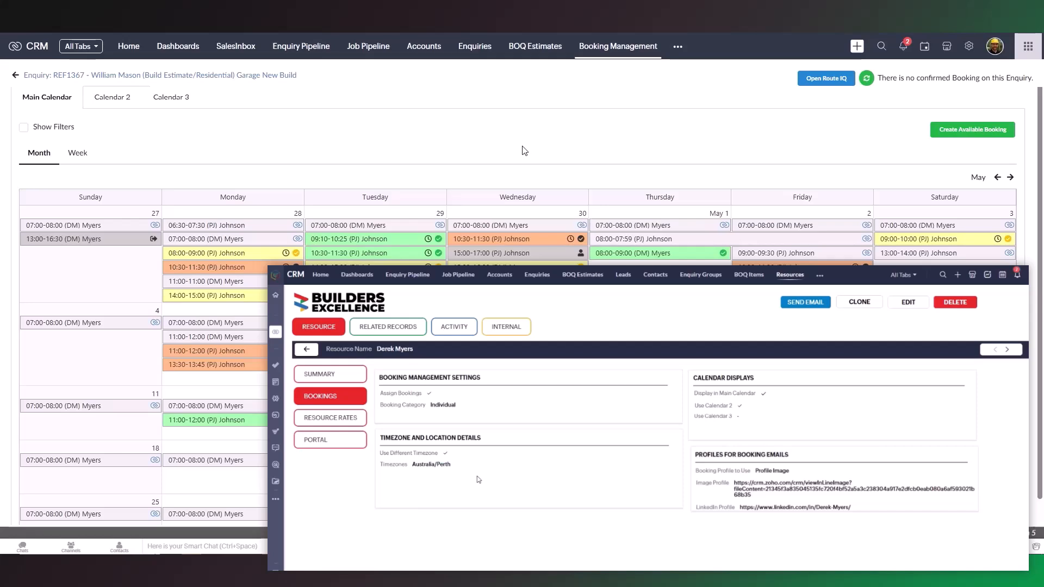
# View Calendar 2 and examine the record type choices for the new booking
pyautogui.click(124, 99)
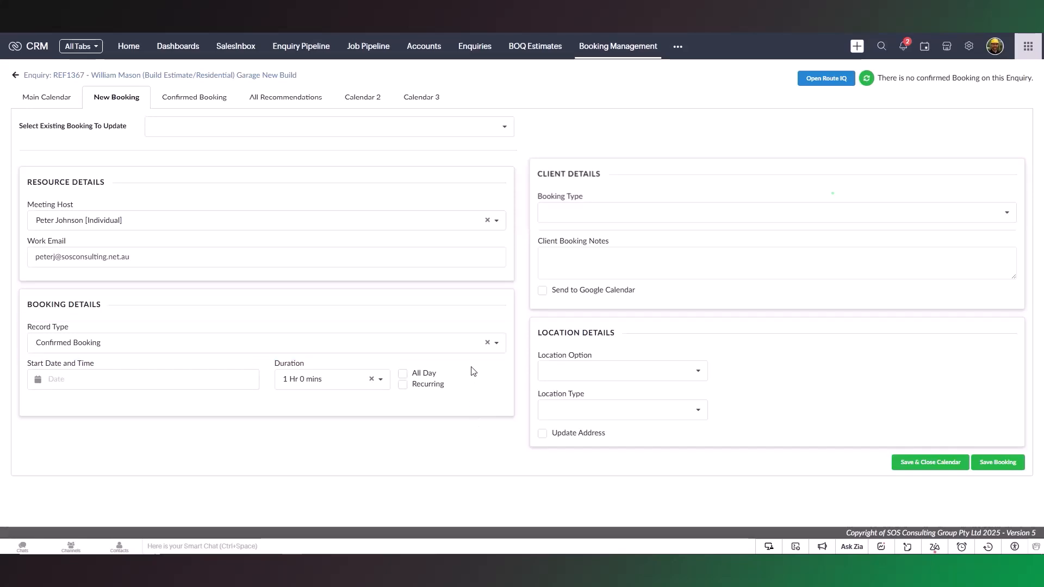
pyautogui.click(497, 343)
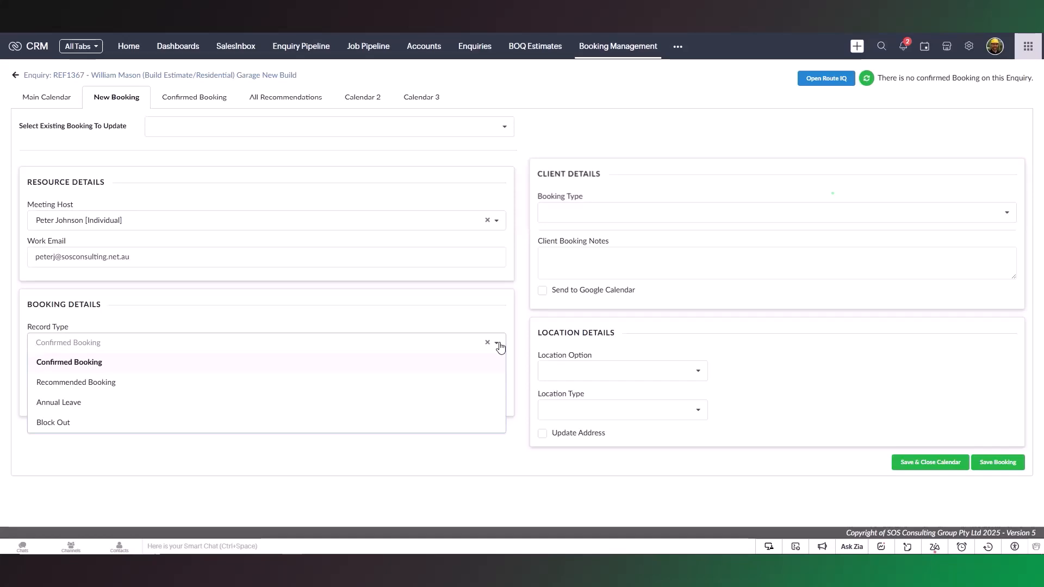
pyautogui.click(499, 344)
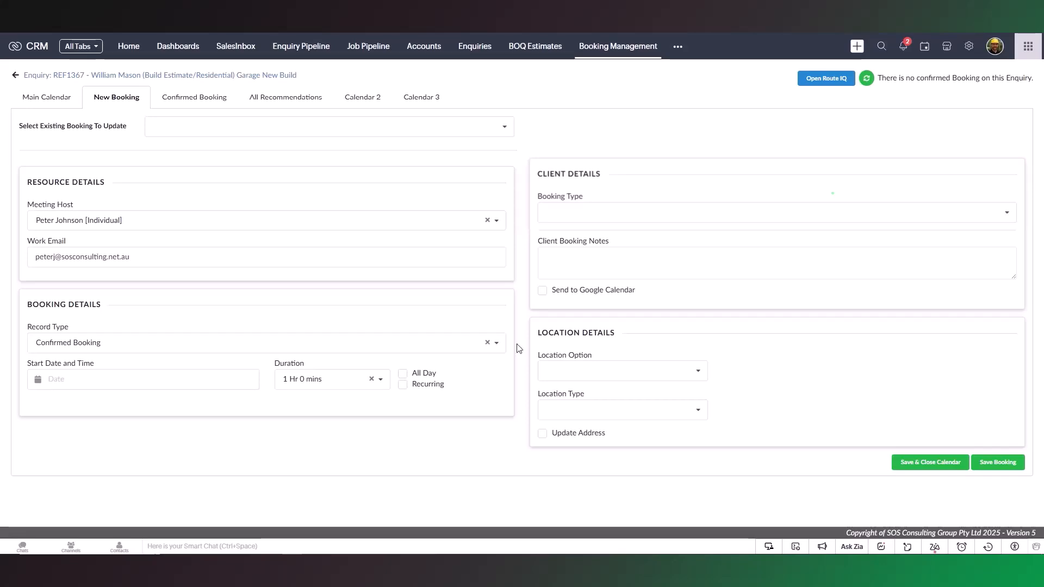
# Change the meeting host to the individual in the Australia/Perth timezone and set the local start to May 12, 2025 1:00 PM
pyautogui.click(496, 221)
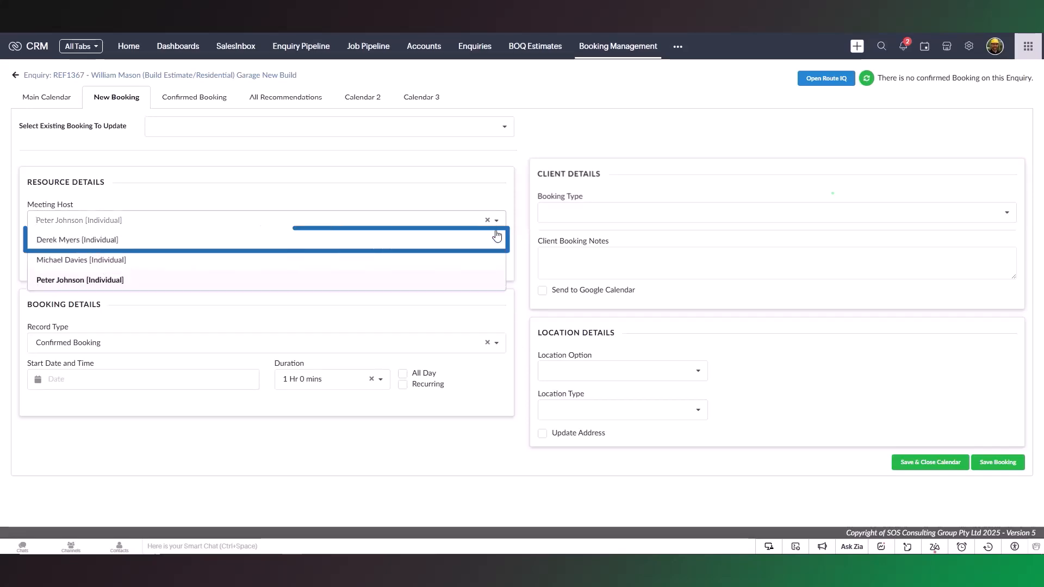
pyautogui.click(494, 240)
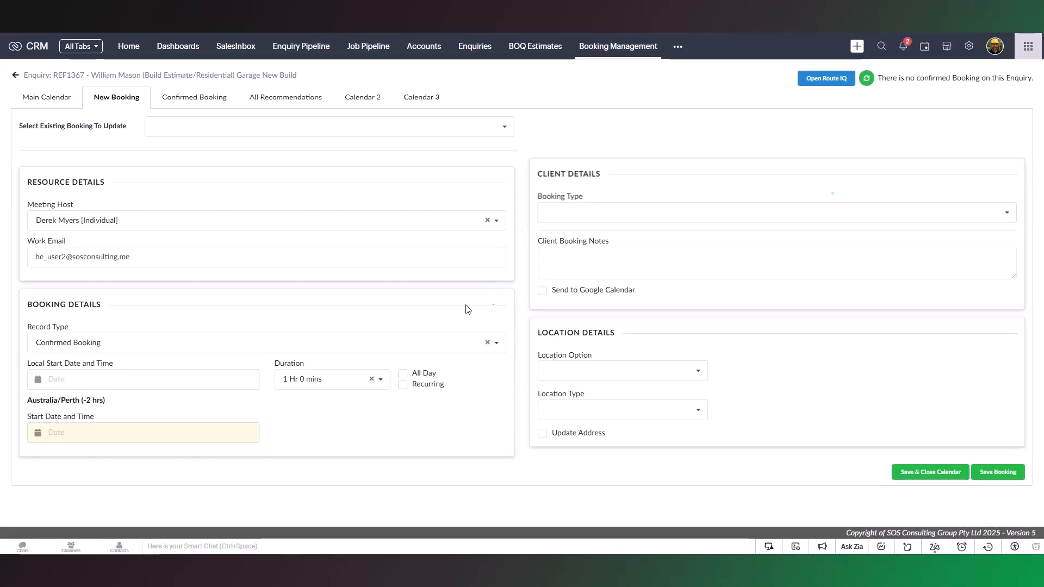
pyautogui.click(126, 381)
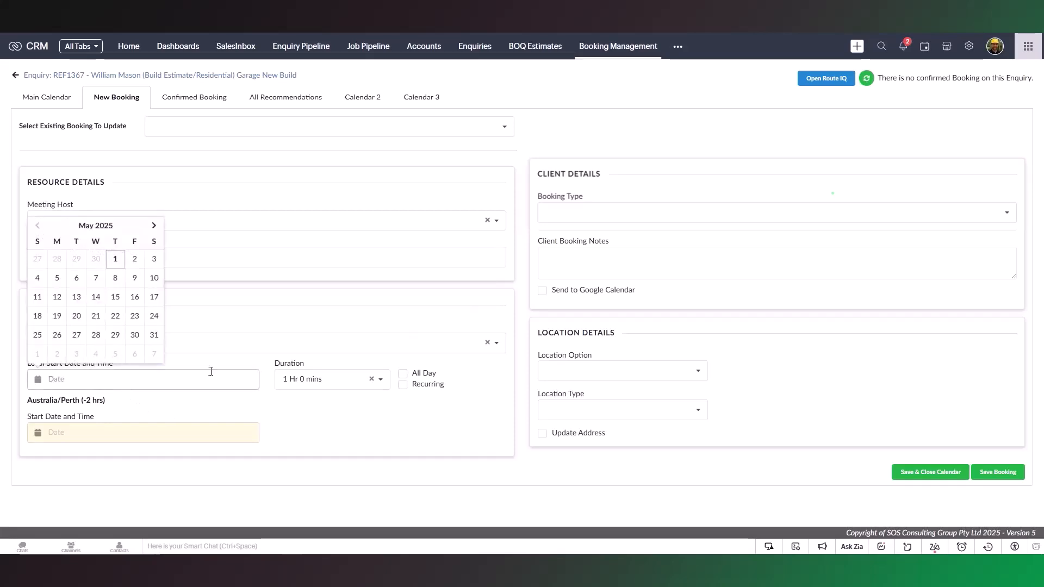
pyautogui.click(57, 296)
pyautogui.click(89, 317)
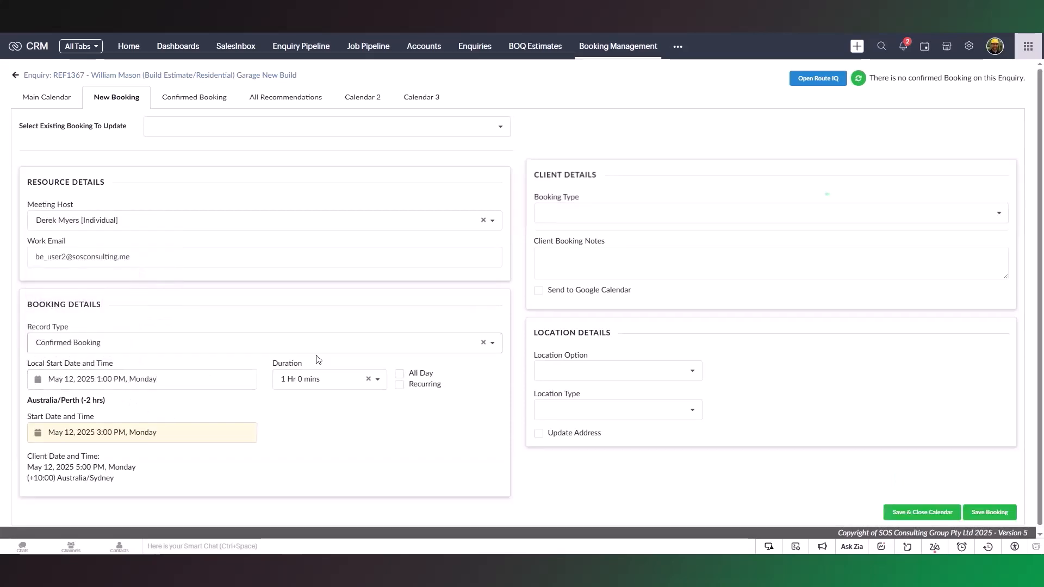
# Set the duration to 1 Hr 30 mins and switch the meeting host back to the individual originally chosen
pyautogui.click(381, 380)
pyautogui.click(316, 264)
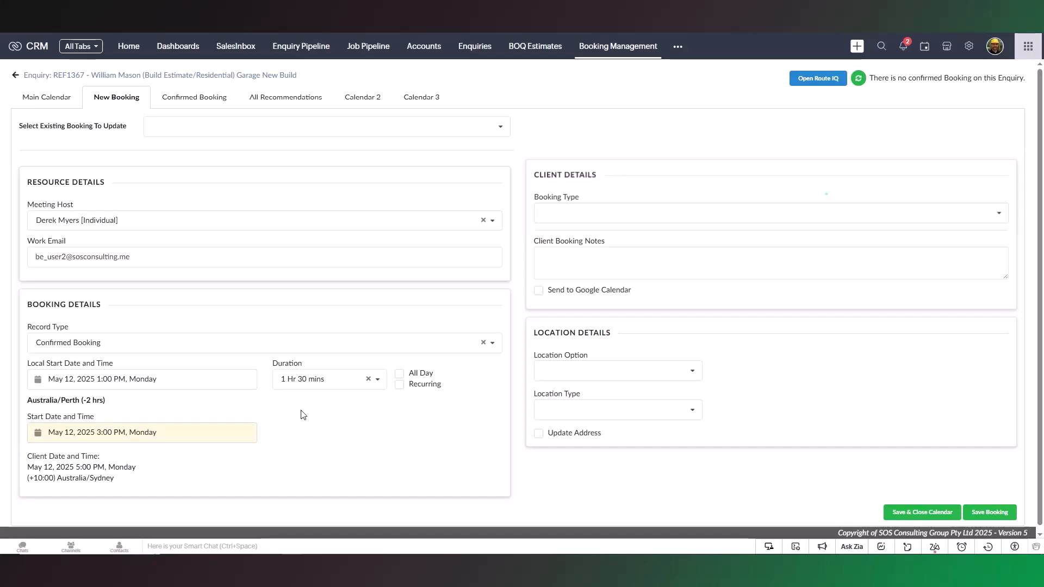
pyautogui.click(356, 225)
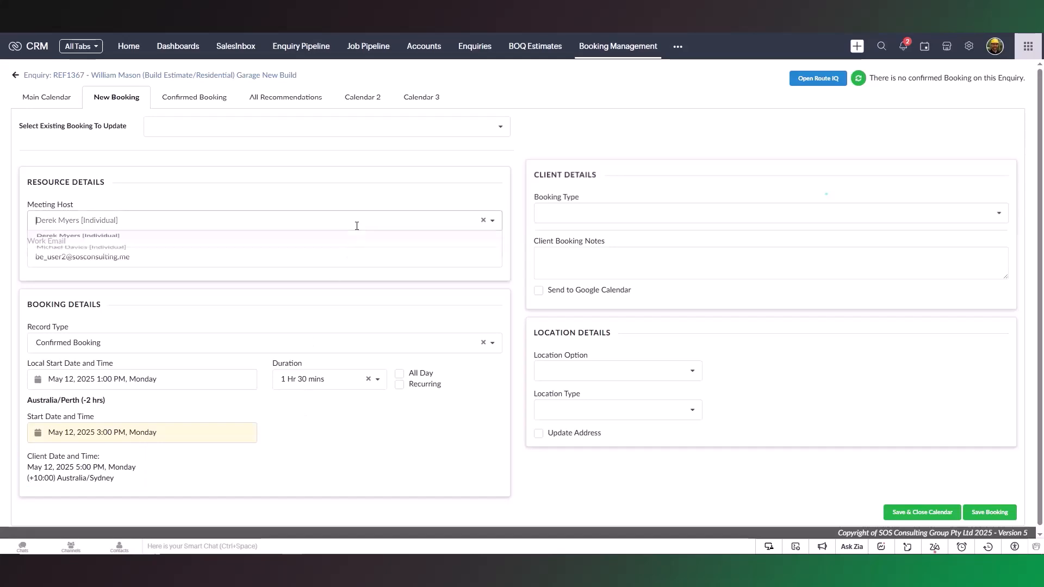
pyautogui.click(339, 287)
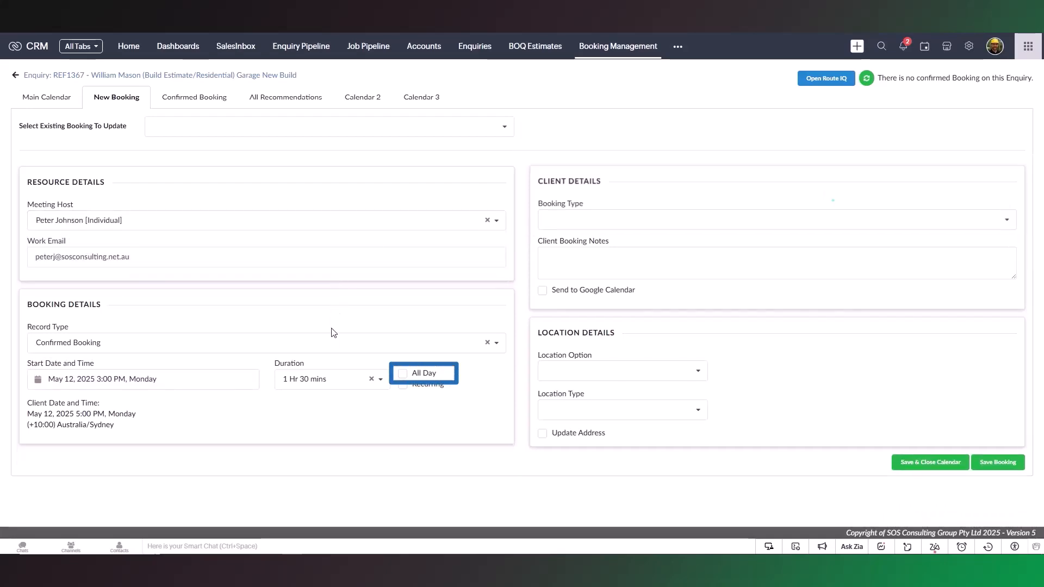
# Try the All Day option and the Recurring option with weekly repeats, turning each off again
pyautogui.click(403, 374)
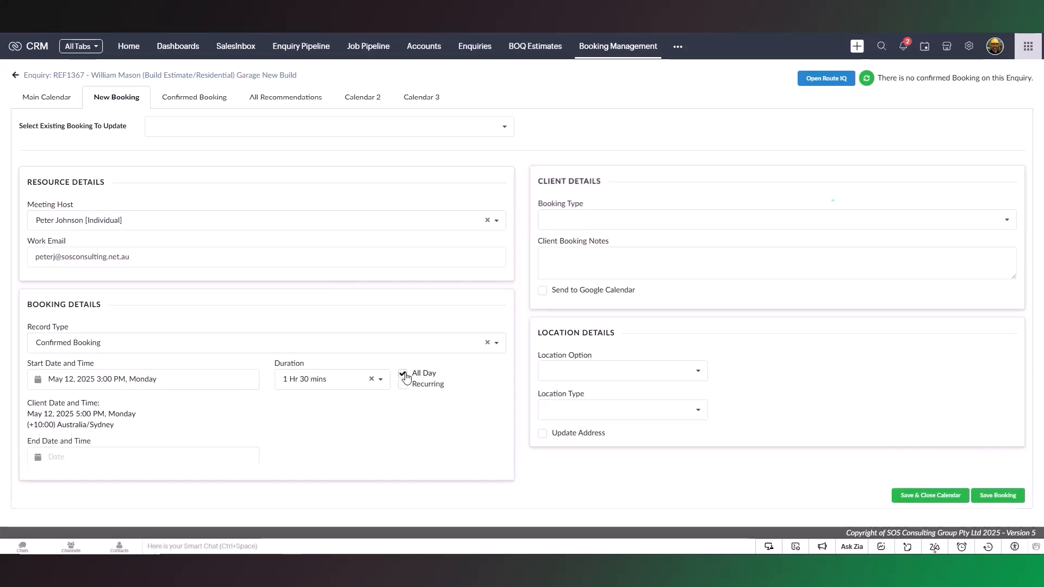
pyautogui.click(403, 374)
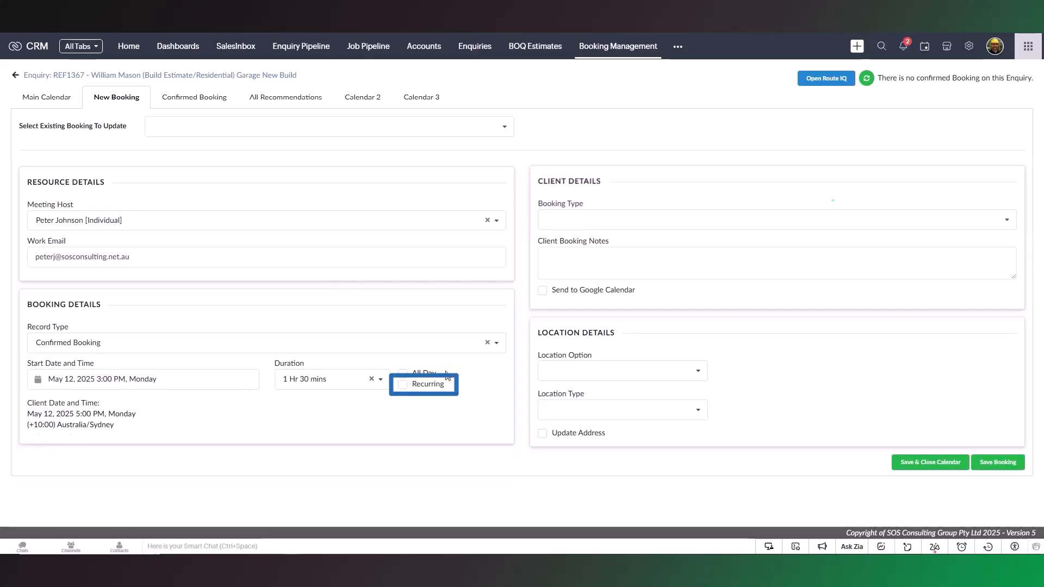
pyautogui.click(403, 384)
pyautogui.click(447, 424)
pyautogui.click(438, 460)
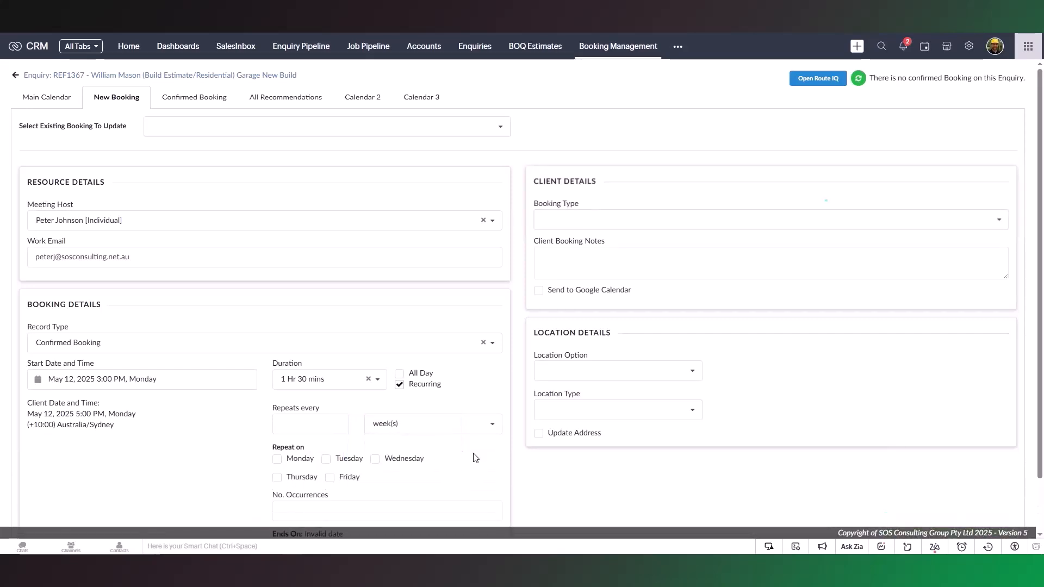
pyautogui.click(401, 385)
# Set the booking type to Introductory Call and add the client note "Client may be 5-10 mins late as she will be coming home from work."
pyautogui.click(723, 217)
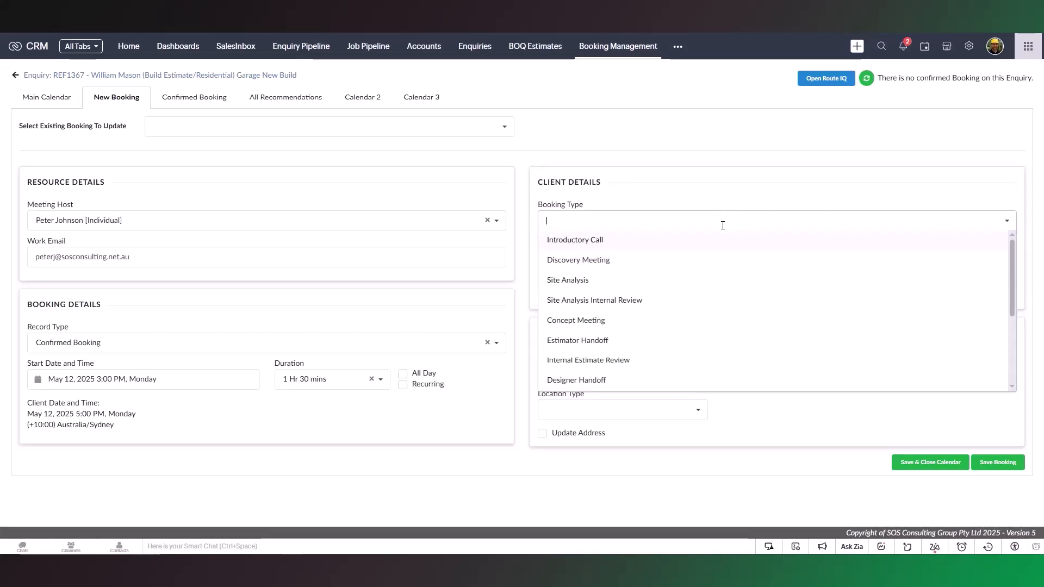
pyautogui.click(721, 249)
pyautogui.click(720, 251)
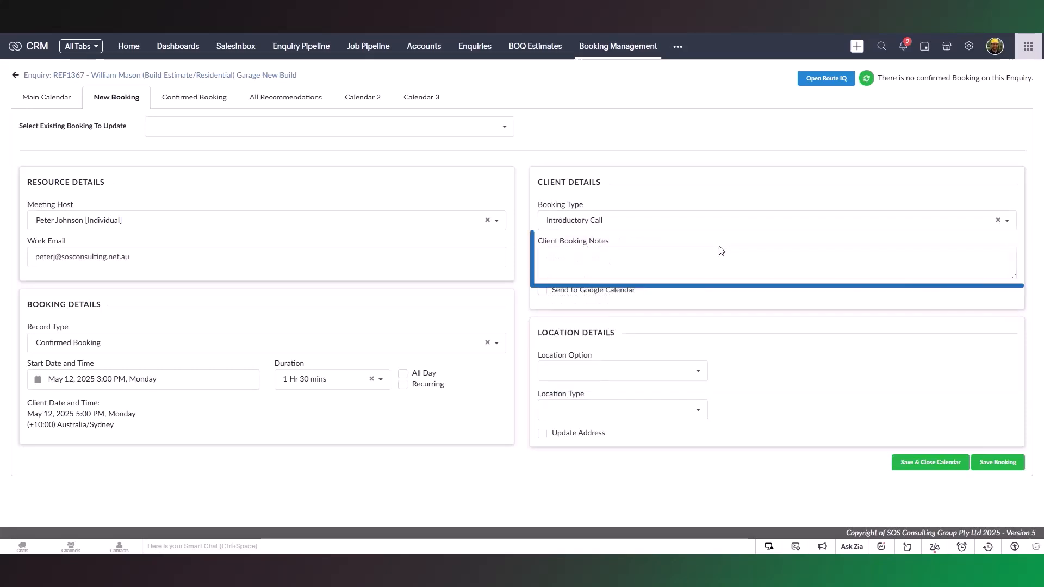
pyautogui.write('Cl')
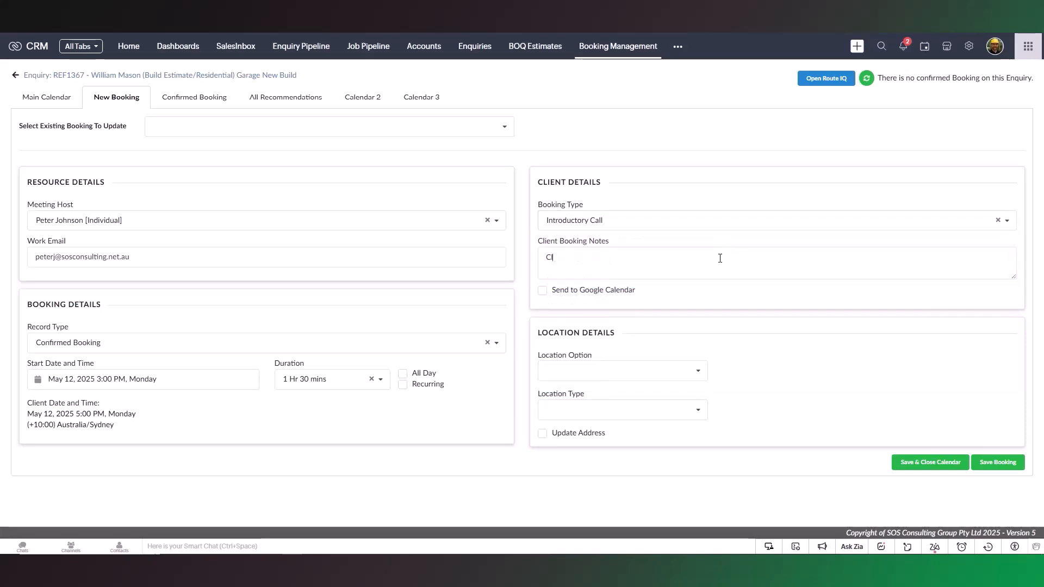
pyautogui.write('ient may be 5-10 mins late as she will be coming home from work.')
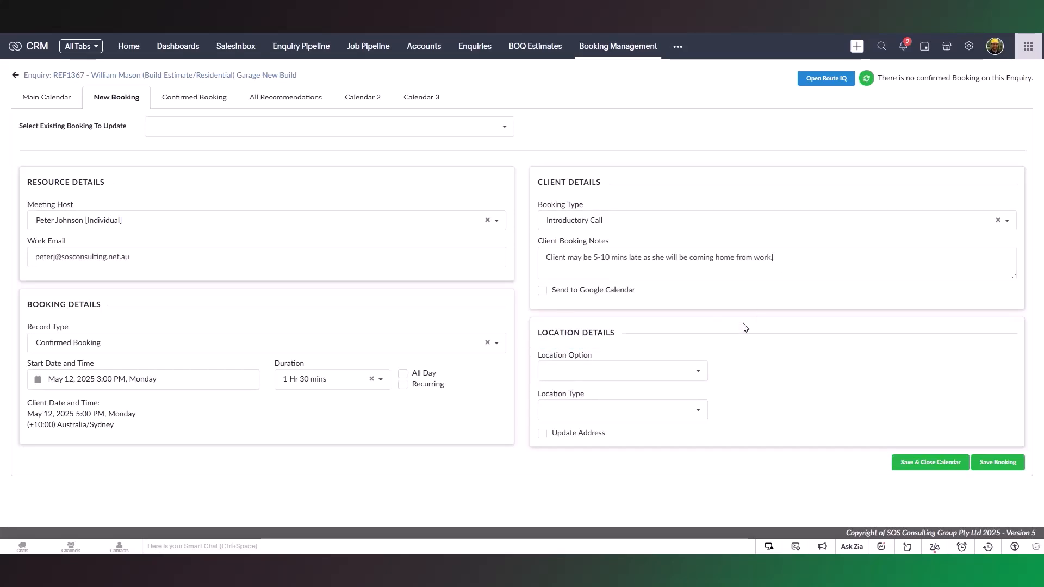
# Set the location option to Enquiry Location with Account Location as the location type
pyautogui.click(702, 372)
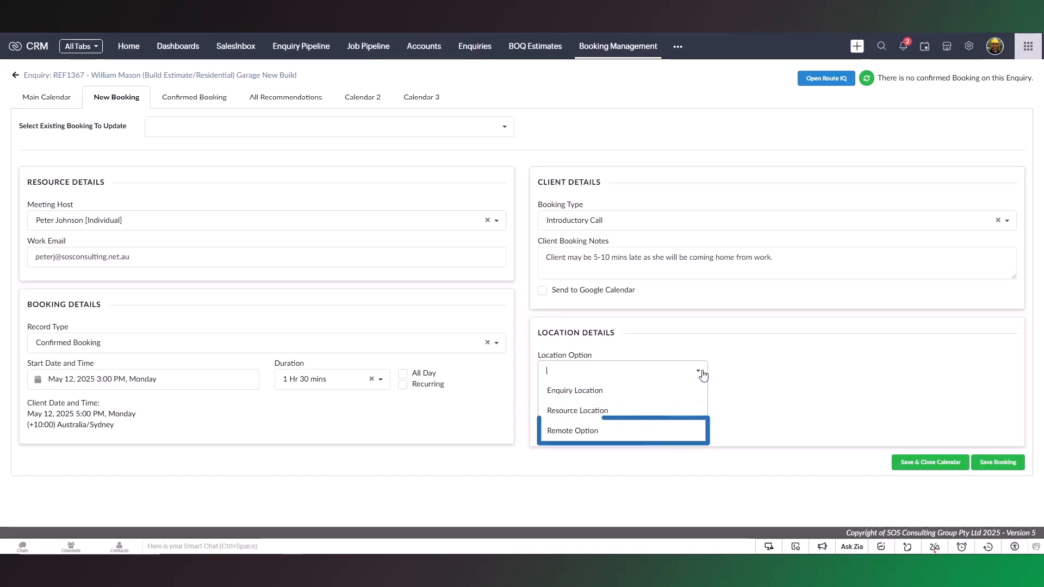
pyautogui.click(703, 392)
pyautogui.click(700, 411)
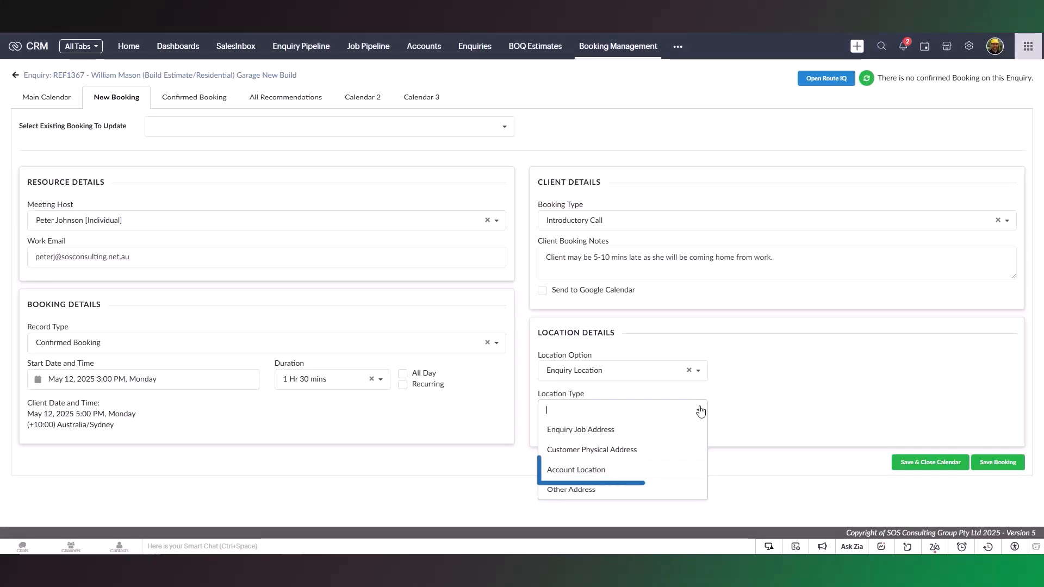
pyautogui.click(677, 471)
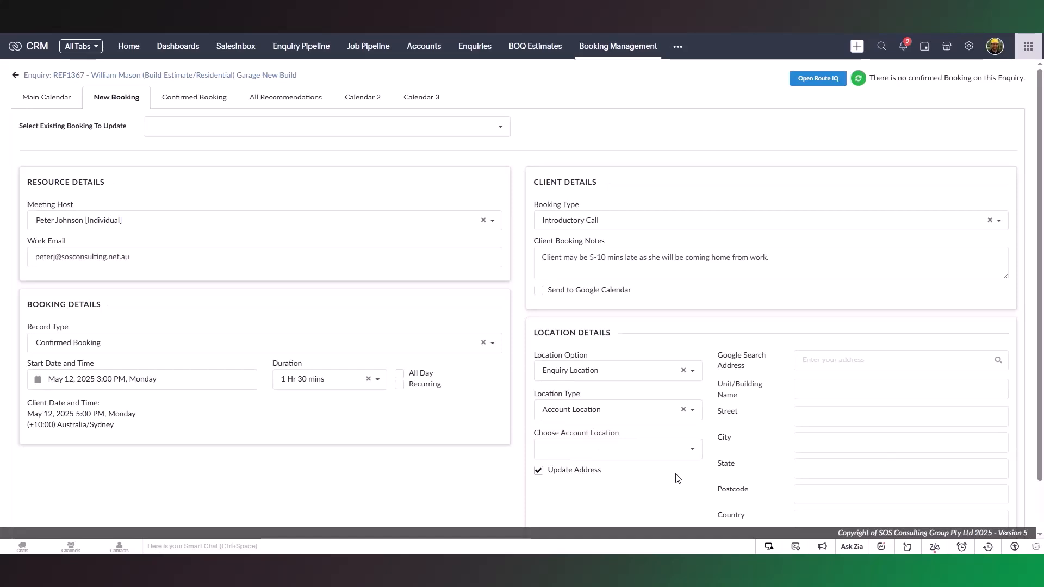
# Check the account location choices, and change the location type to Enquiry Job Address
pyautogui.scroll(-1, 688, 462)
pyautogui.click(694, 395)
pyautogui.click(693, 395)
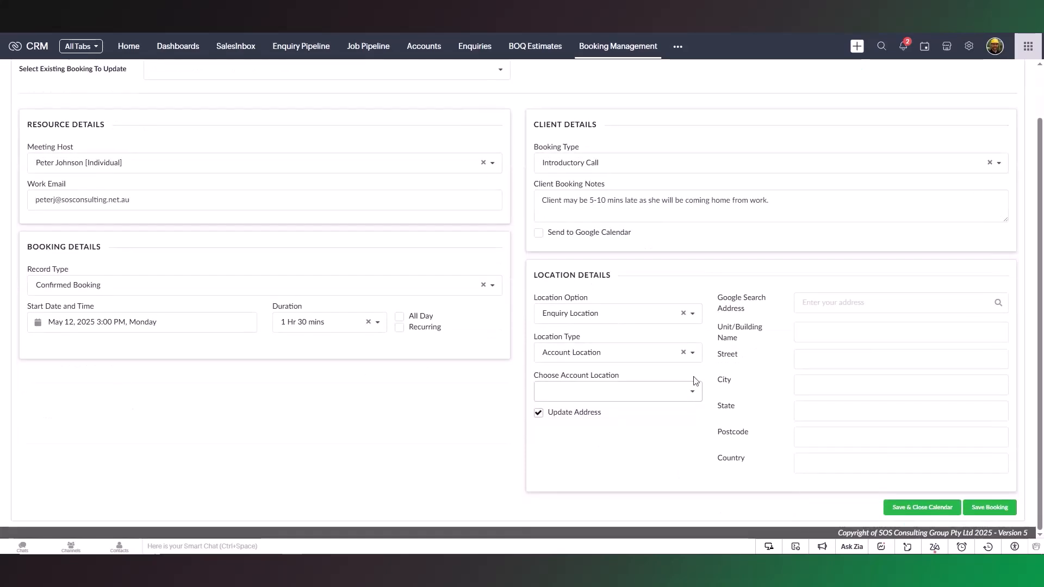
pyautogui.click(696, 359)
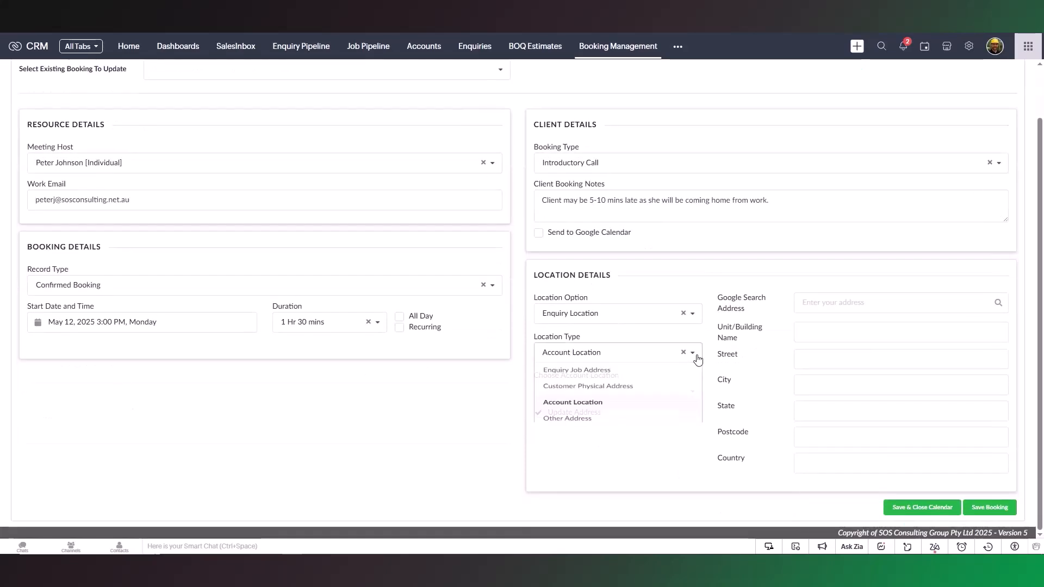
pyautogui.click(655, 372)
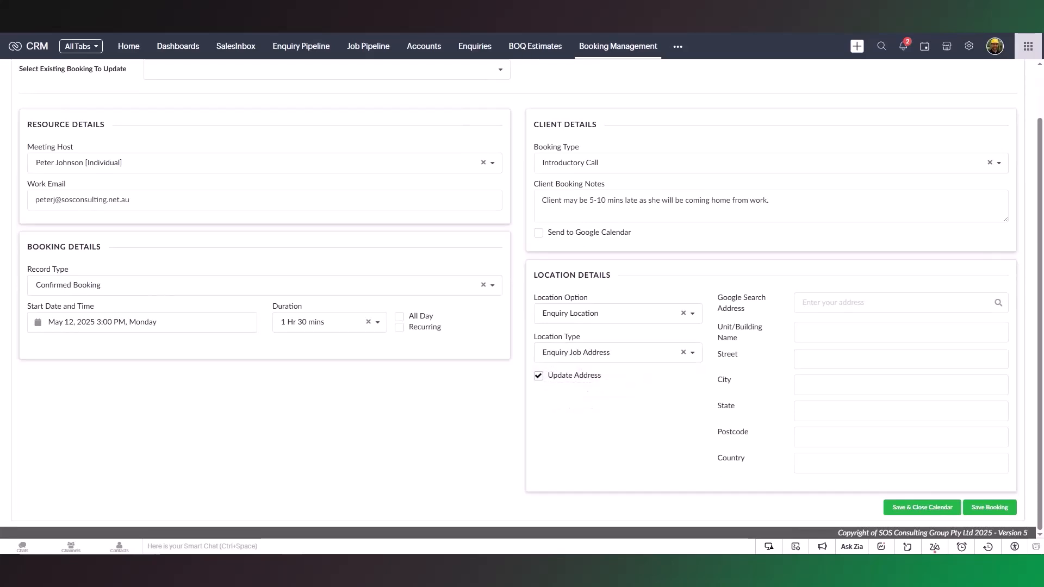
# Fill in the job's street address from the matching Google address suggestion and return to the main calendar
pyautogui.click(840, 307)
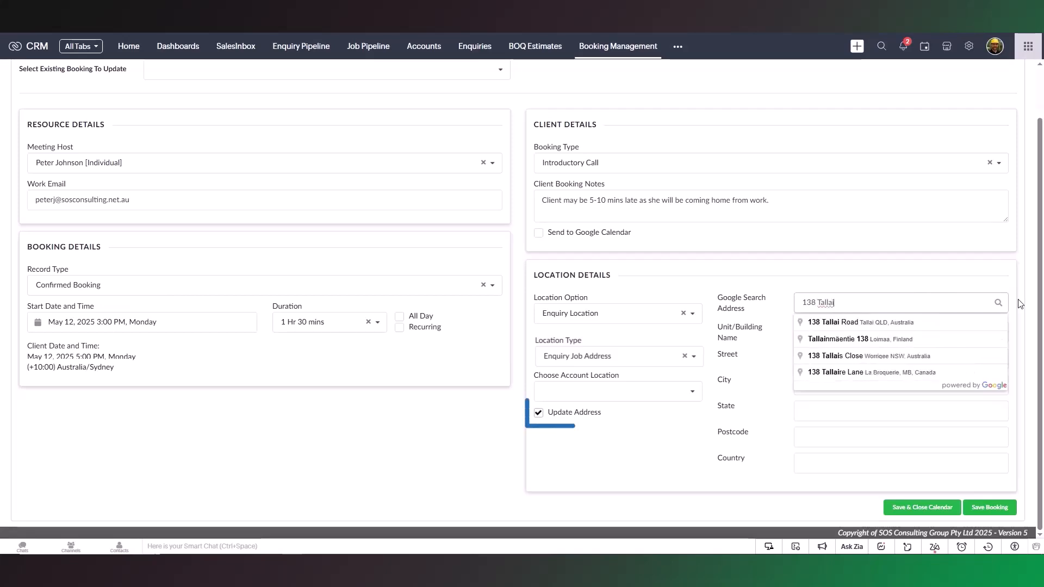
pyautogui.click(973, 323)
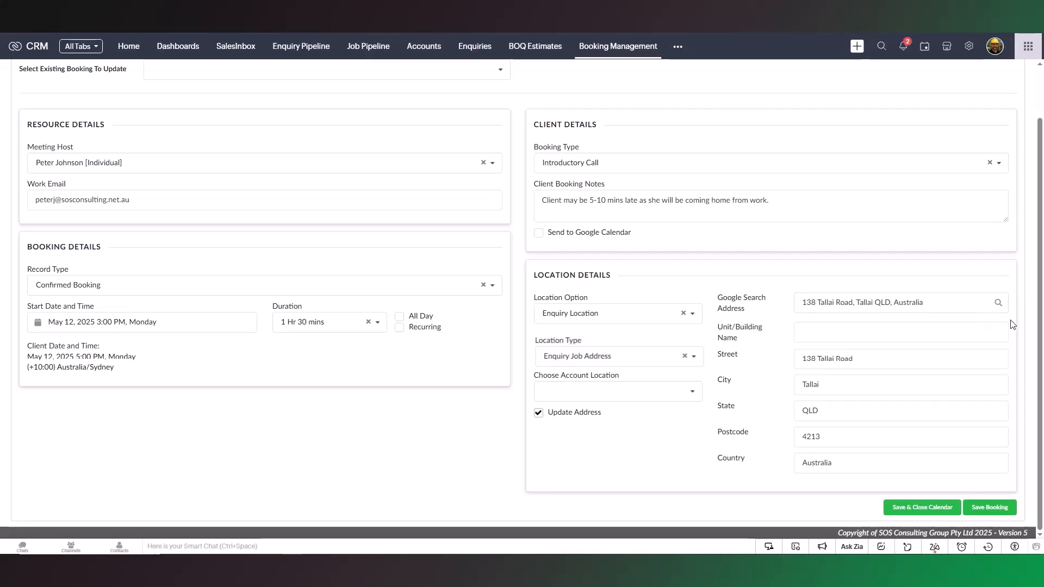
pyautogui.scroll(2, 1013, 325)
pyautogui.click(45, 102)
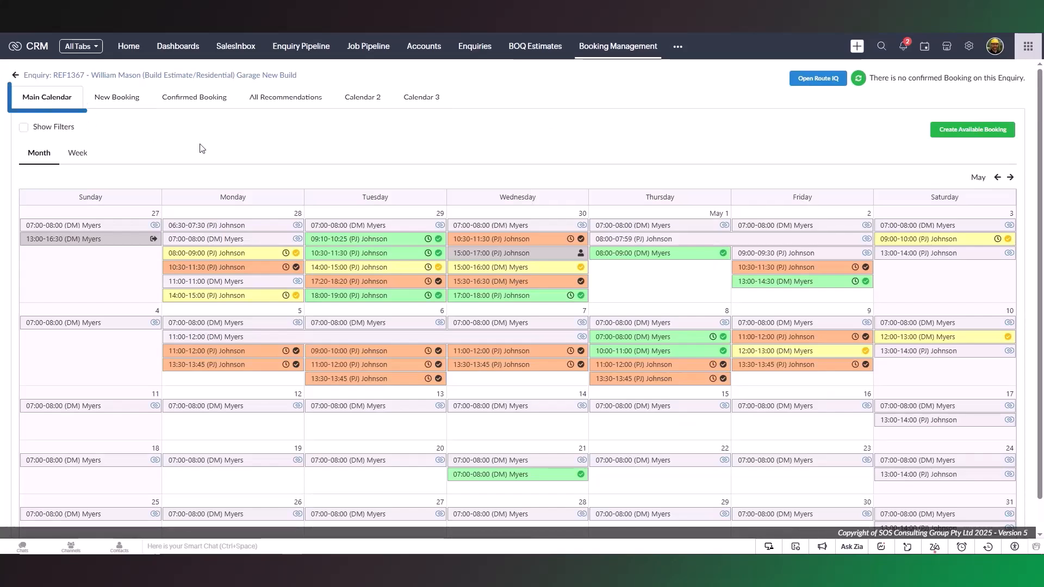
# Return to the new booking form for the enquiry and save the confirmed booking
pyautogui.click(123, 101)
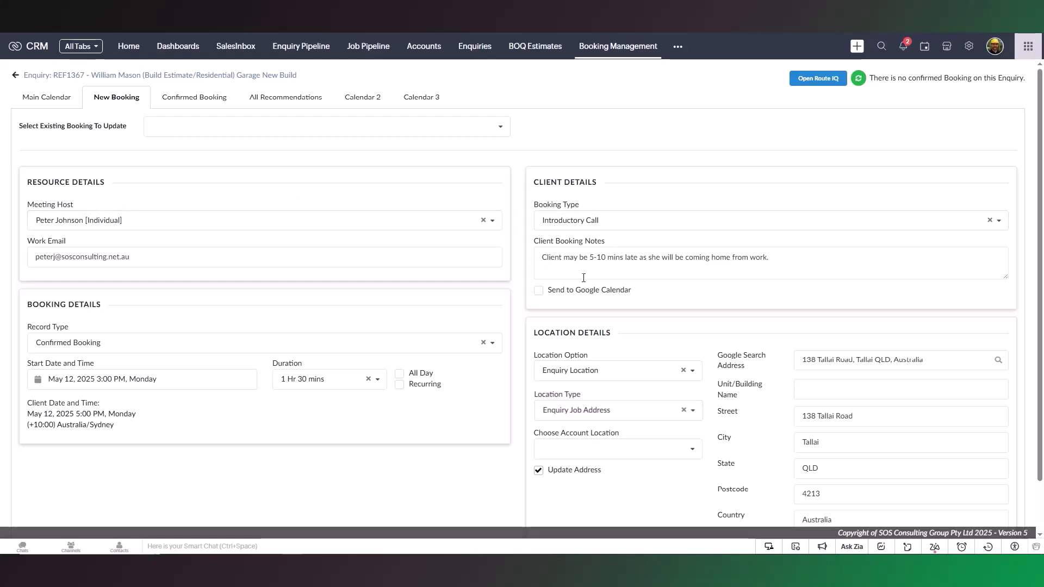
pyautogui.scroll(-2, 602, 299)
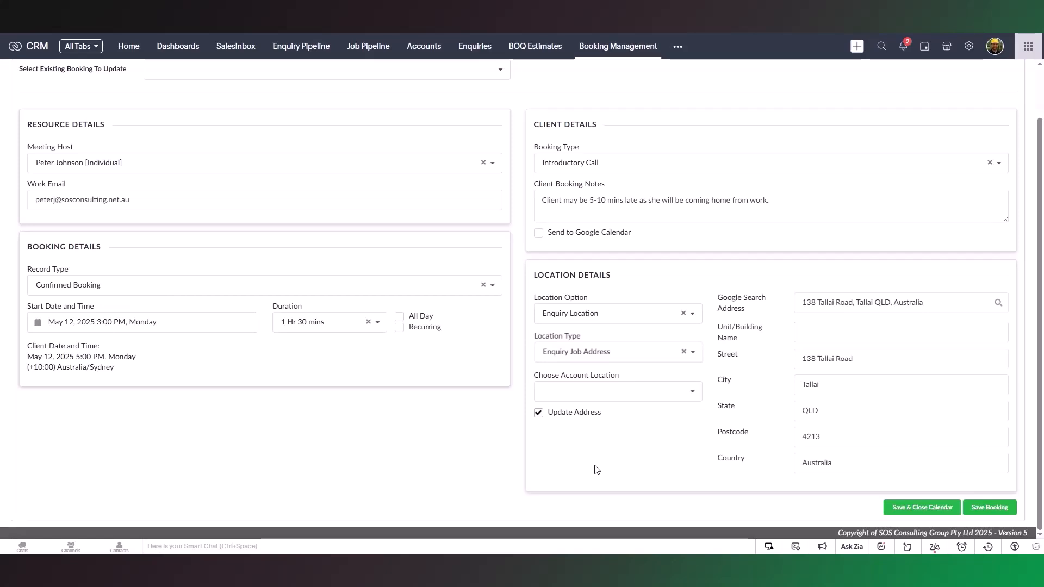
pyautogui.click(990, 508)
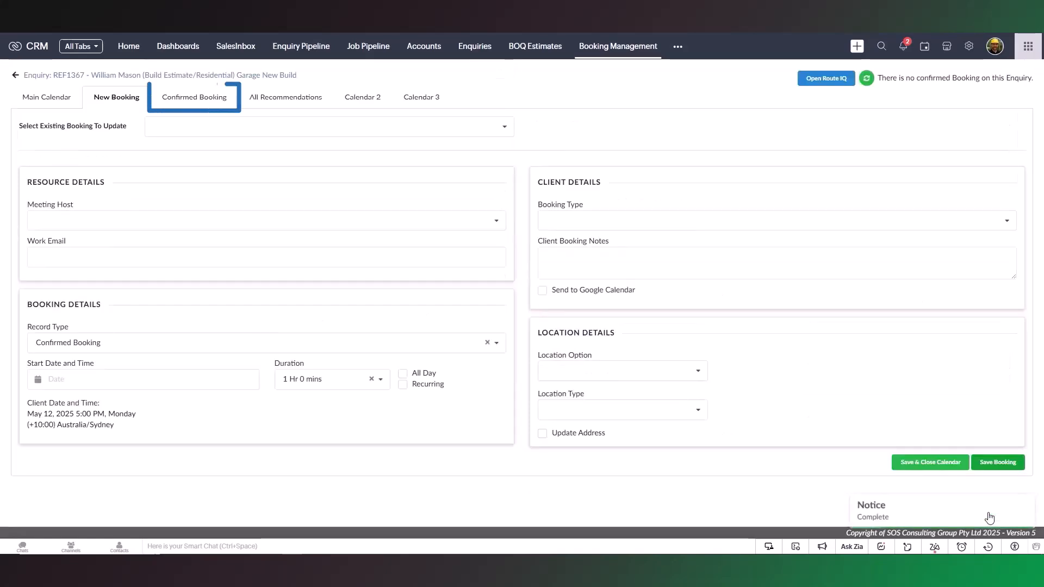
# Check the saved booking among the enquiry's confirmed bookings, and view its details from the main calendar's May 12 entry
pyautogui.click(198, 106)
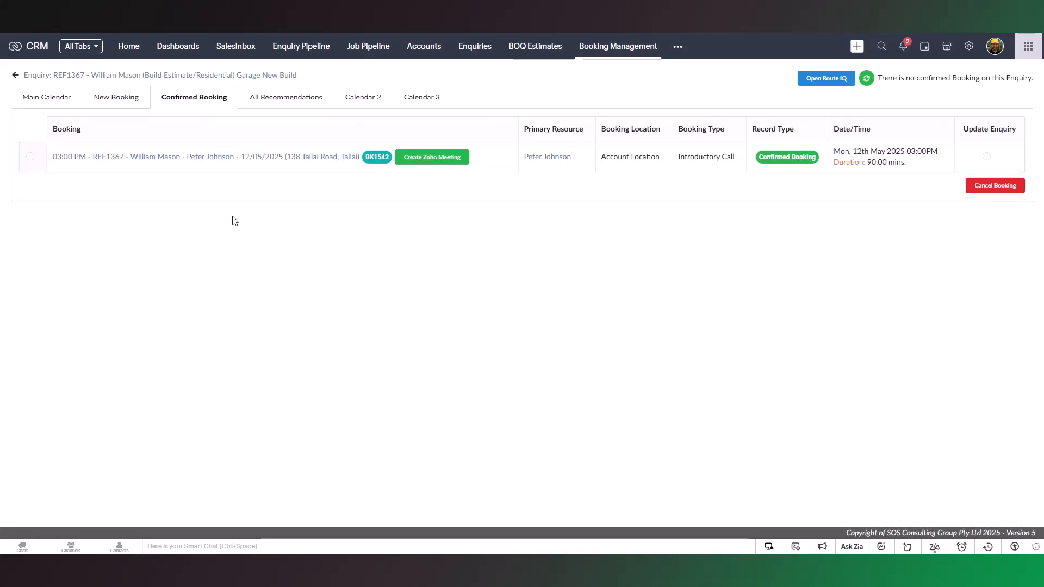
pyautogui.click(59, 97)
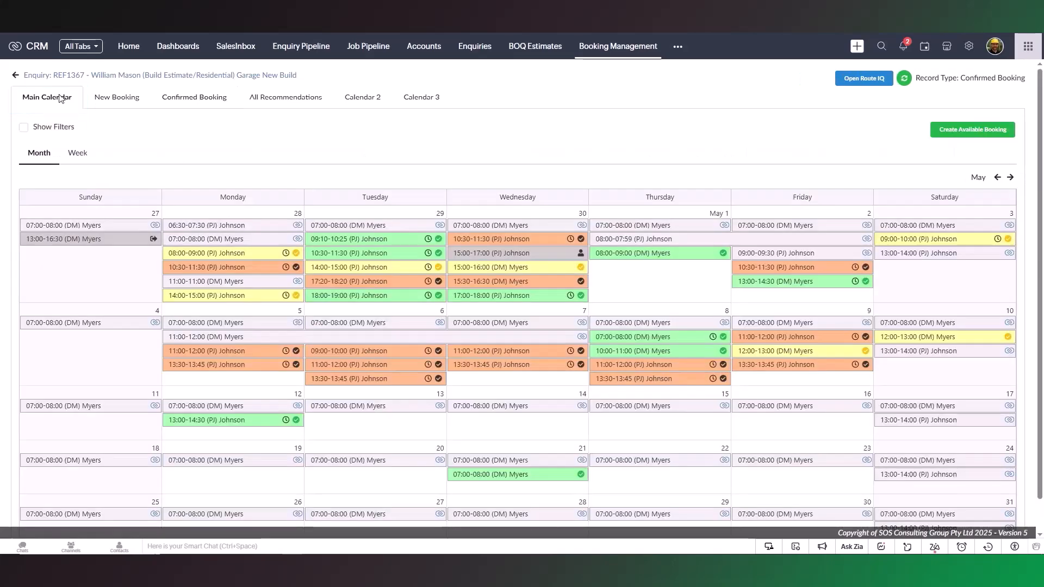
pyautogui.click(255, 420)
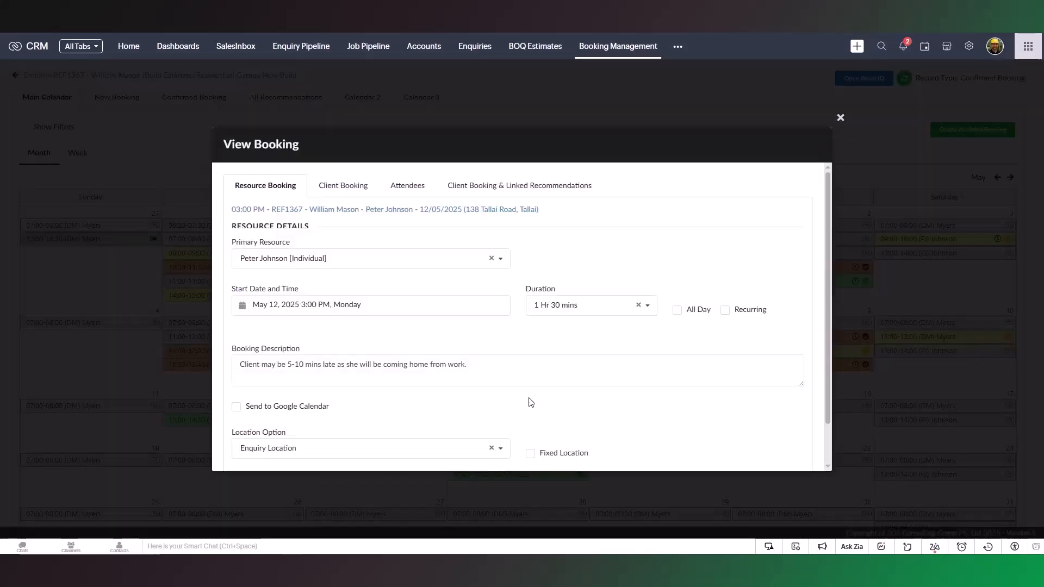
pyautogui.click(839, 118)
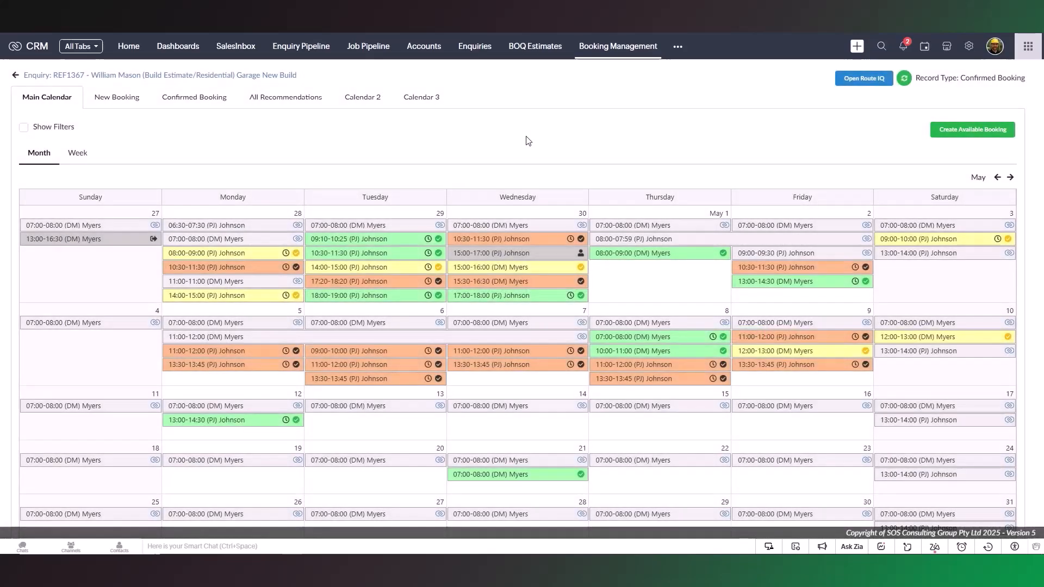
# Review the booking in the main calendar's week view and Calendar 2's 14-day range, and return to the main calendar's month view
pyautogui.click(77, 155)
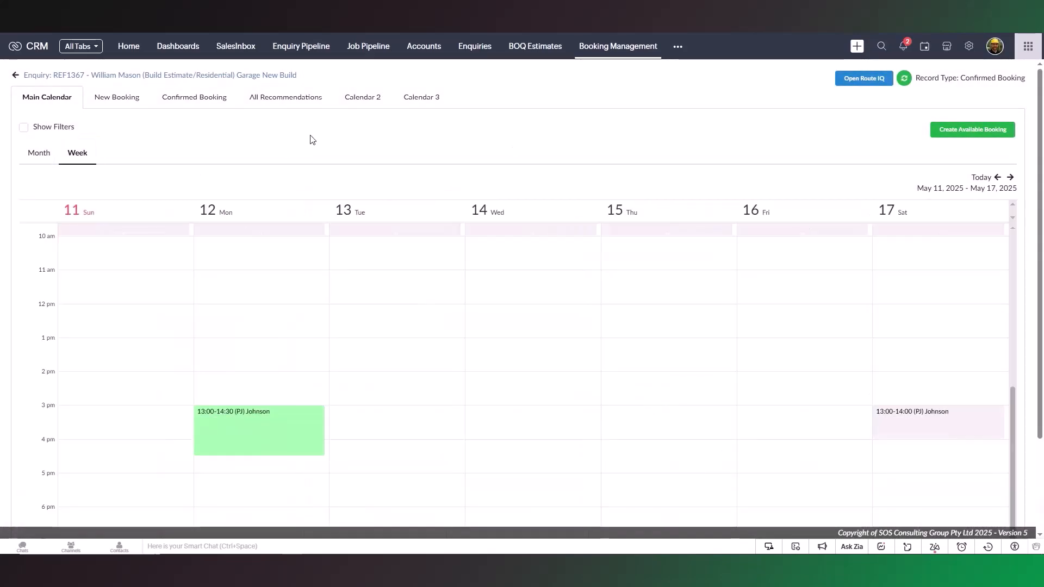
pyautogui.click(362, 104)
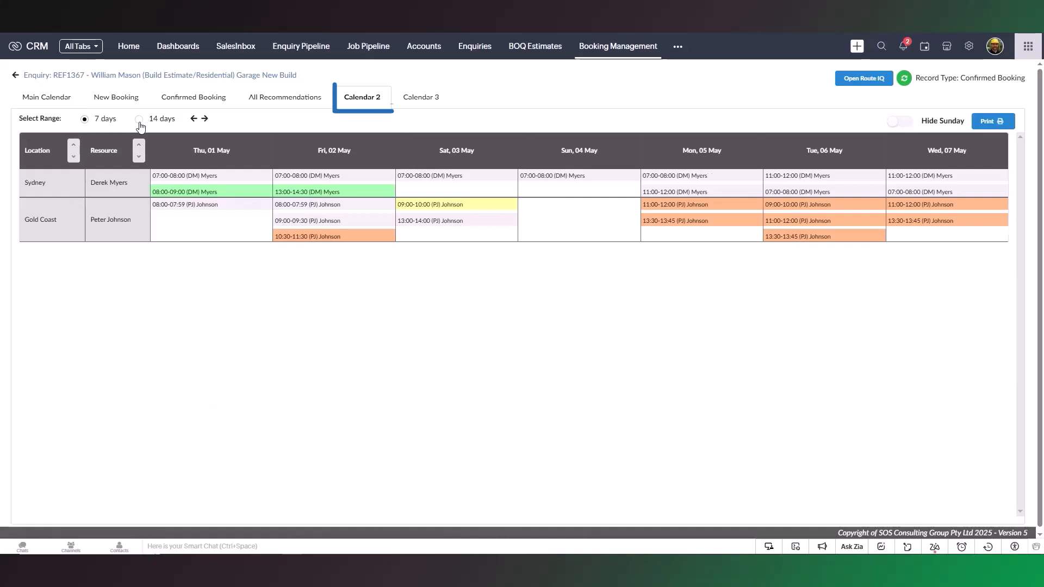
pyautogui.moveTo(236, 512); pyautogui.dragTo(778, 340)
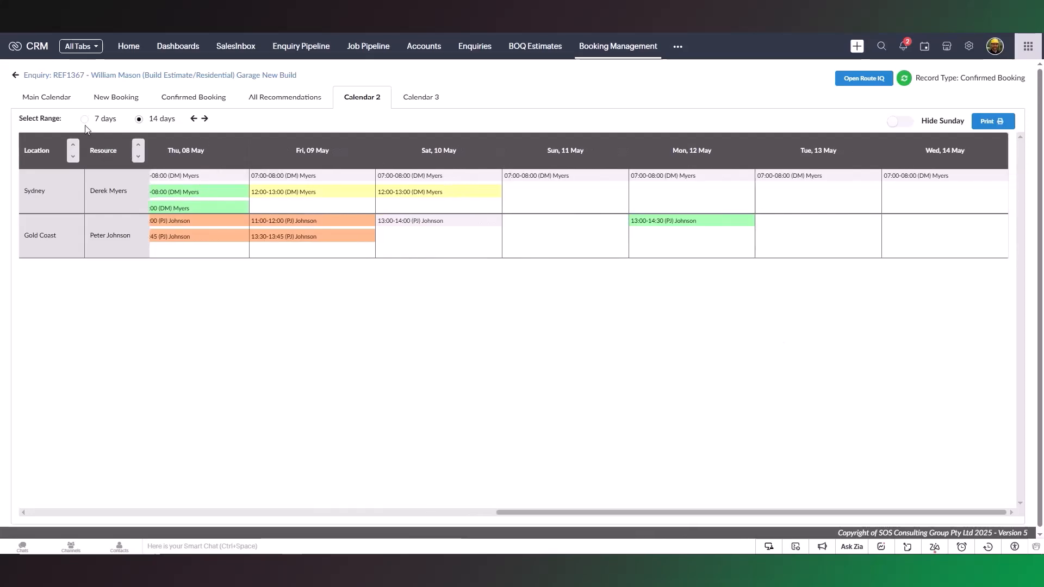
pyautogui.click(49, 99)
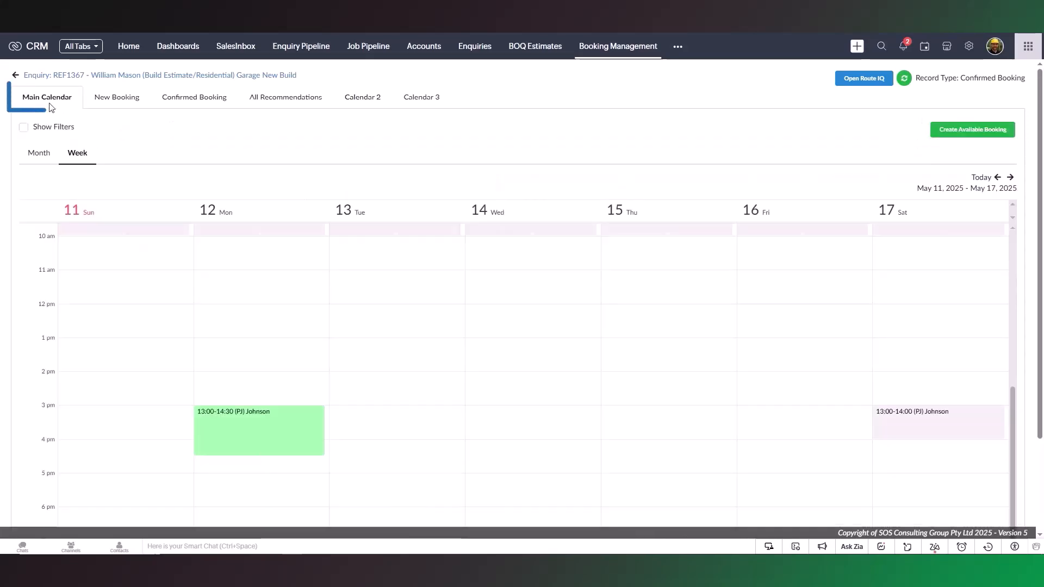
pyautogui.click(37, 154)
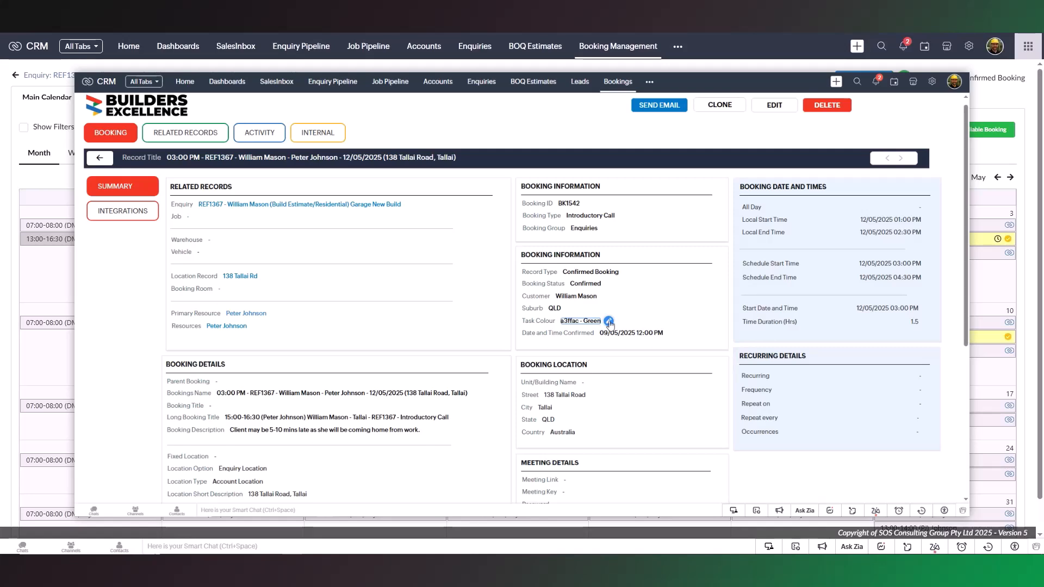
# Look at the available Task Colour options in the booking record and close the list without changing the colour
pyautogui.doubleClick(610, 324)
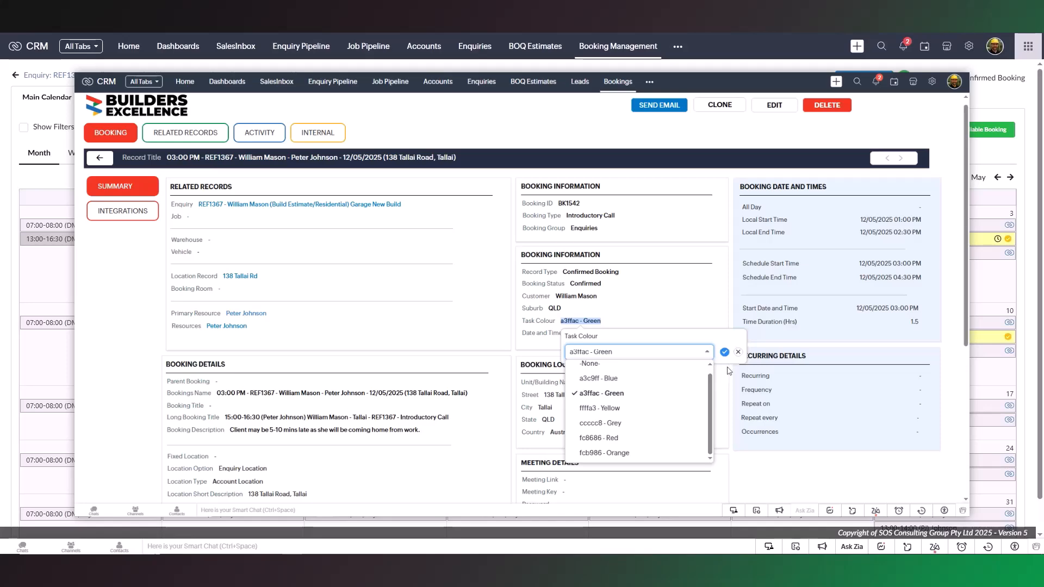
pyautogui.click(738, 351)
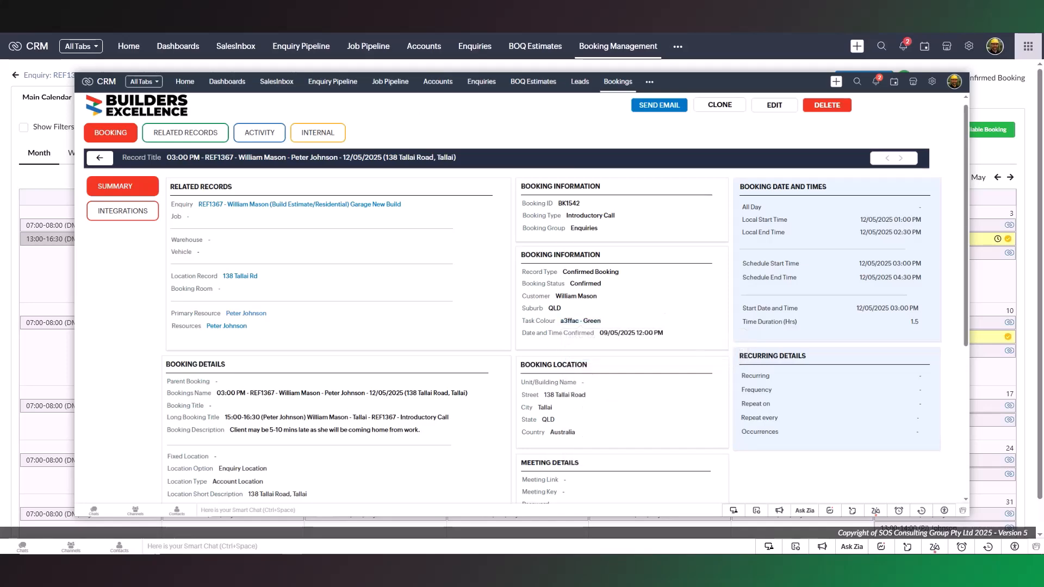